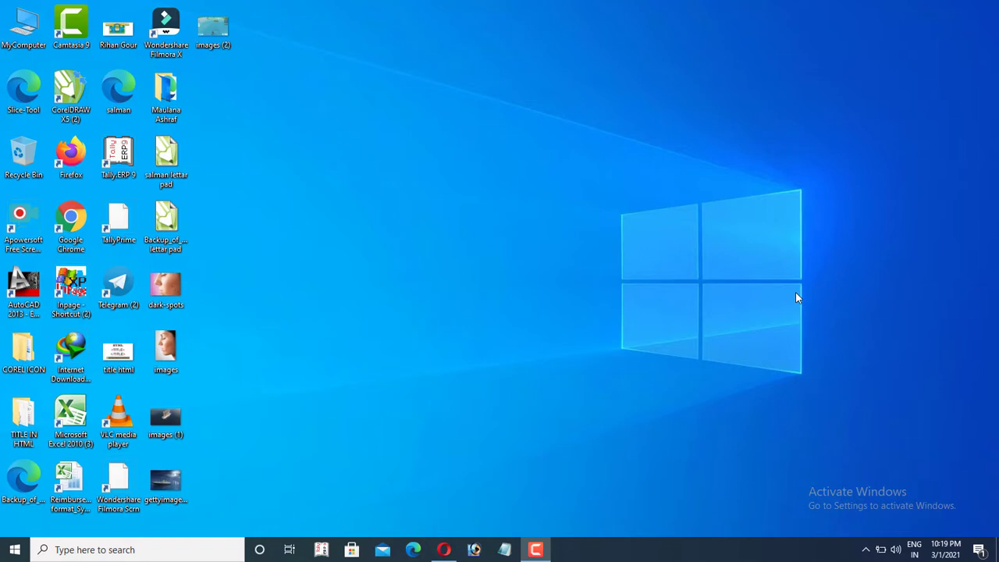
{"action": "left_click", "coordinate": [446, 551]}
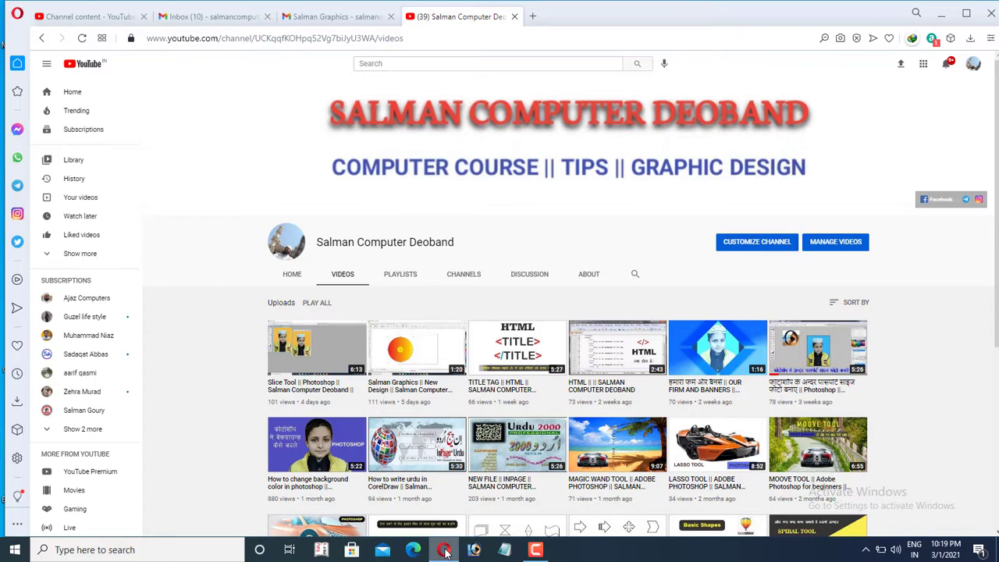
{"action": "left_click", "coordinate": [445, 550]}
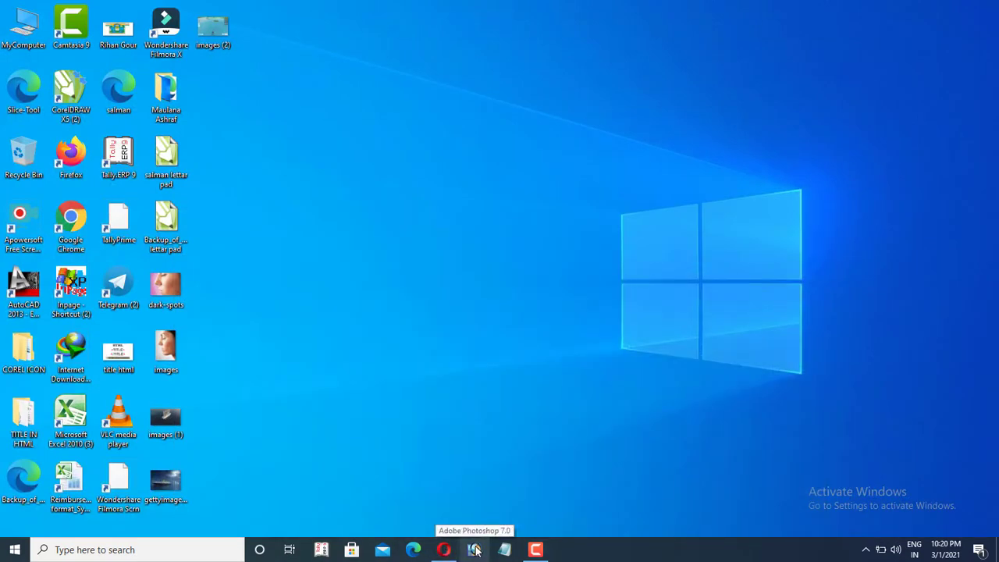
Switch to Adobe Photoshop and open the gettyimages ship picture and the dark-spots picture from the Desktop.
{"action": "left_click", "coordinate": [475, 550]}
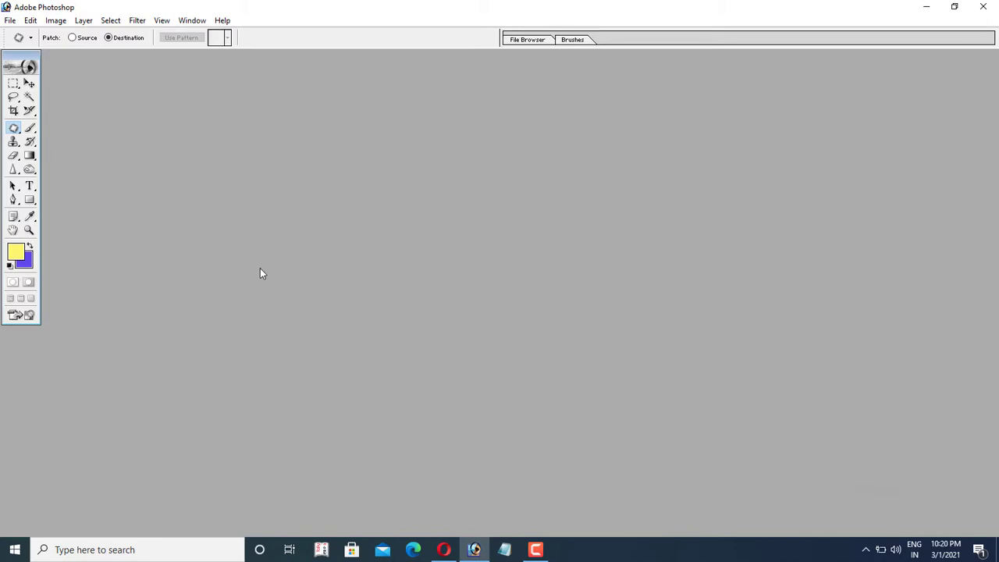
{"action": "key", "text": "ctrl+o"}
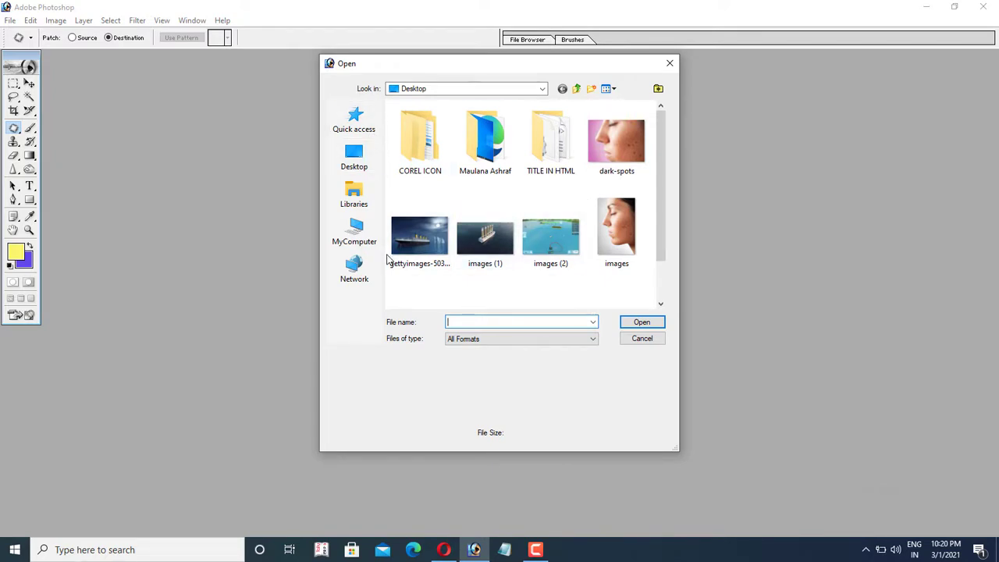
{"action": "double_click", "coordinate": [420, 236]}
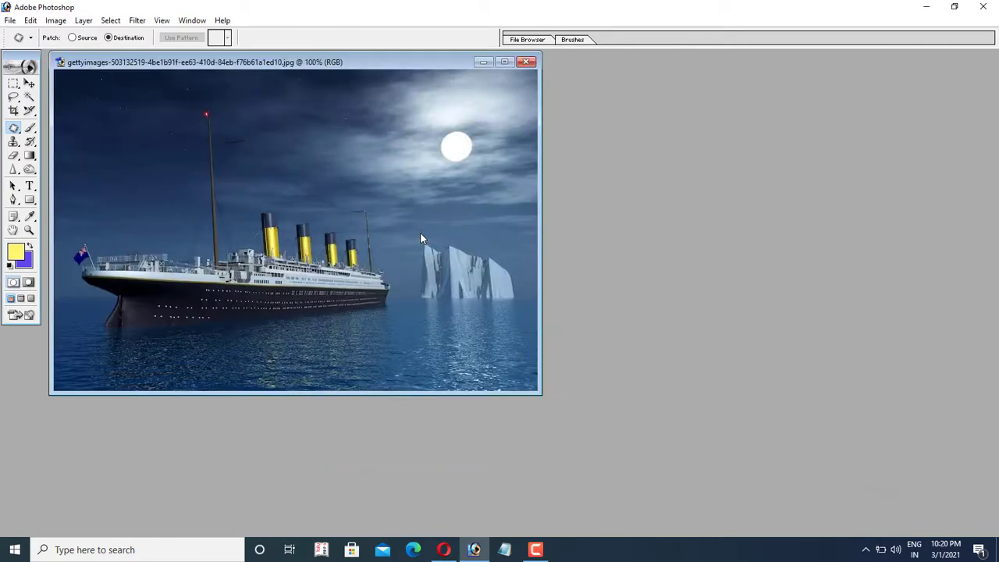
{"action": "double_click", "coordinate": [664, 178]}
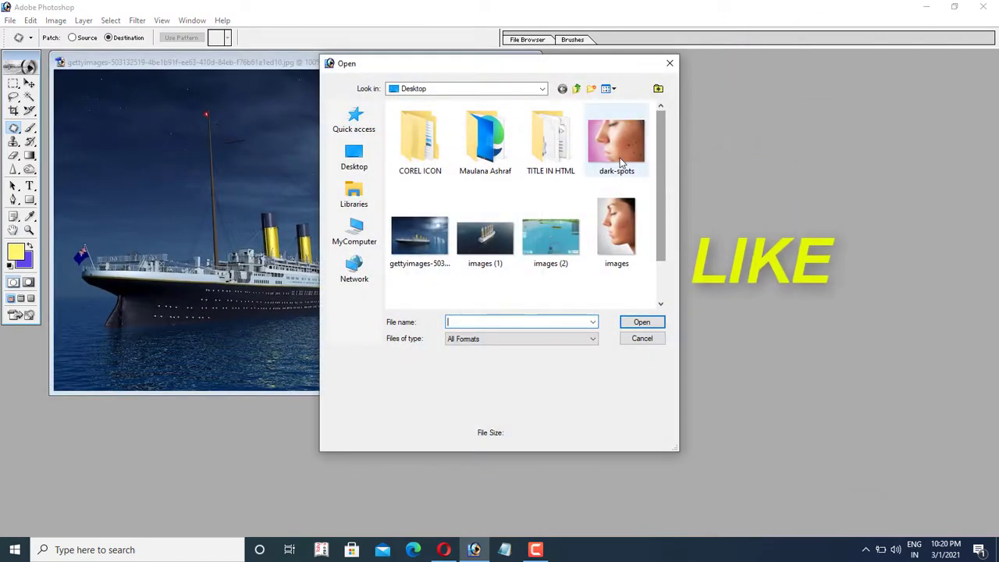
{"action": "double_click", "coordinate": [624, 149]}
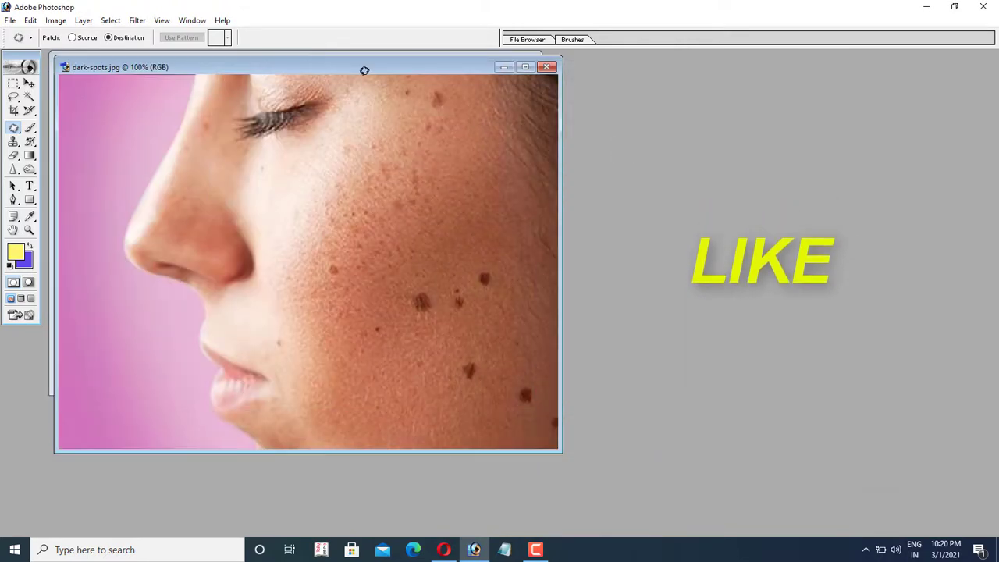
Move the dark-spots image window aside and maximize the ship image window.
{"action": "left_click_drag", "start_coordinate": [424, 70], "coordinate": [463, 118]}
{"action": "left_click", "coordinate": [455, 62]}
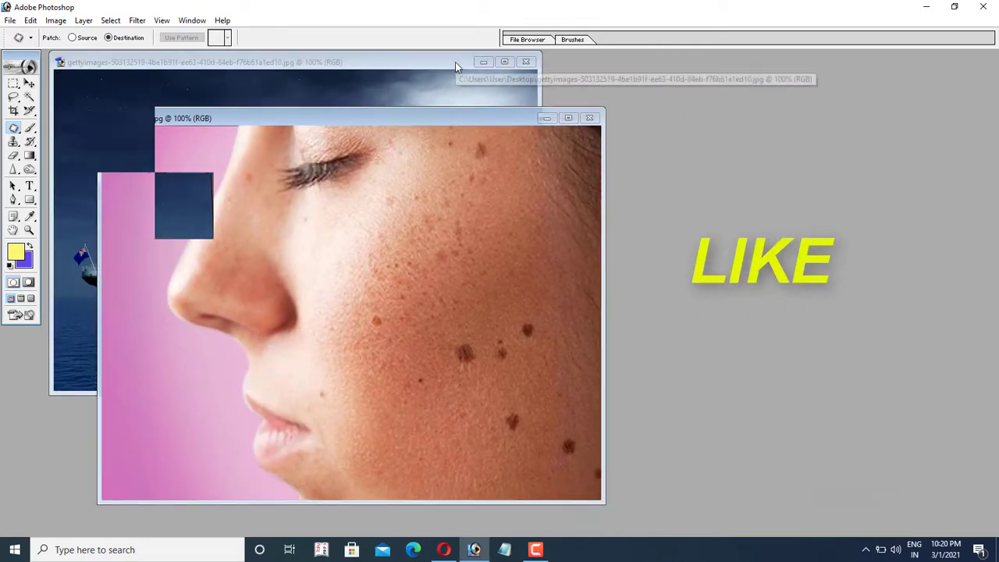
{"action": "left_click", "coordinate": [503, 63]}
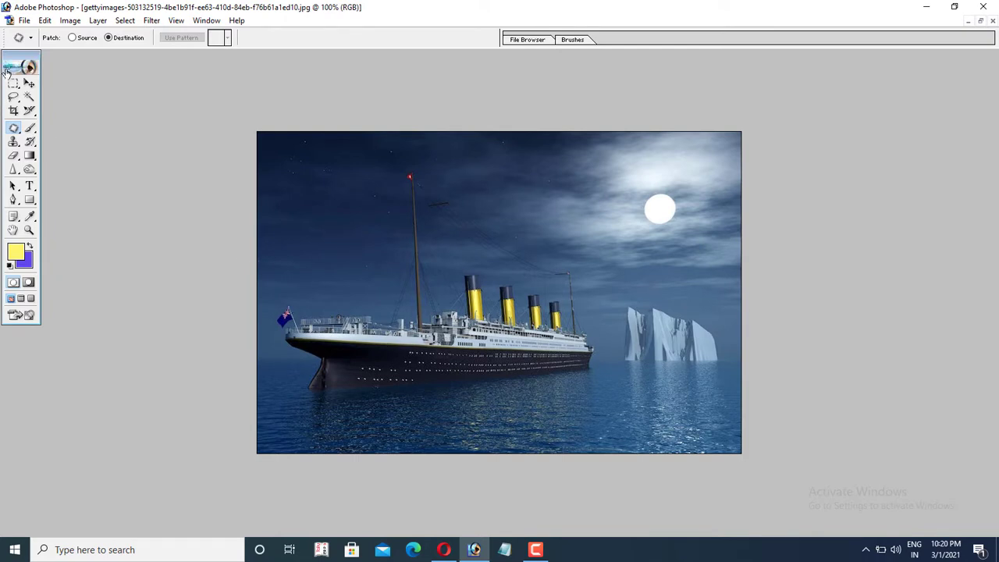
Activate the Healing Brush with a sampled source and sample the flag at the ship's stern.
{"action": "right_click", "coordinate": [13, 129]}
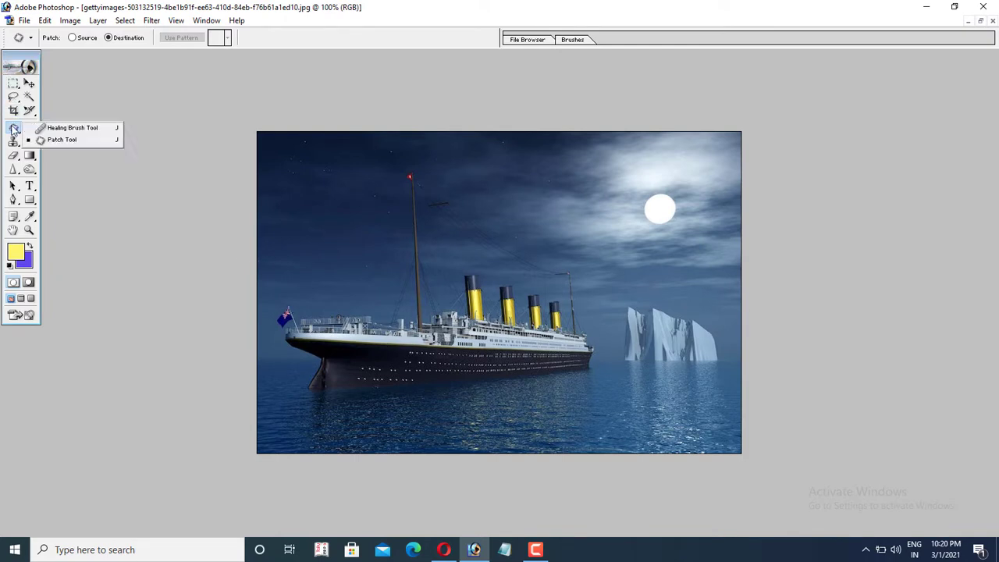
{"action": "left_click", "coordinate": [56, 128]}
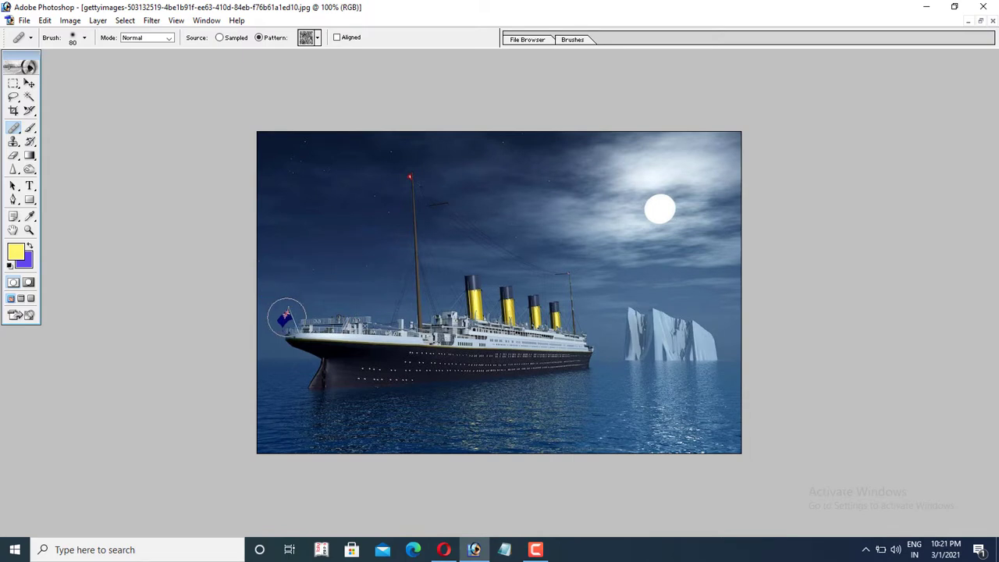
{"action": "left_click", "coordinate": [298, 293], "text": "alt"}
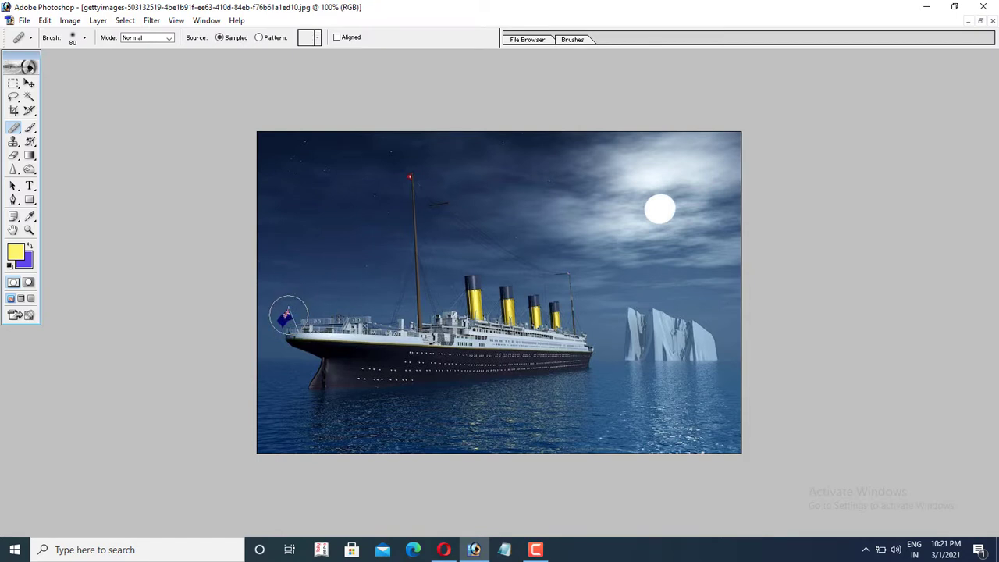
{"action": "left_click", "coordinate": [288, 315]}
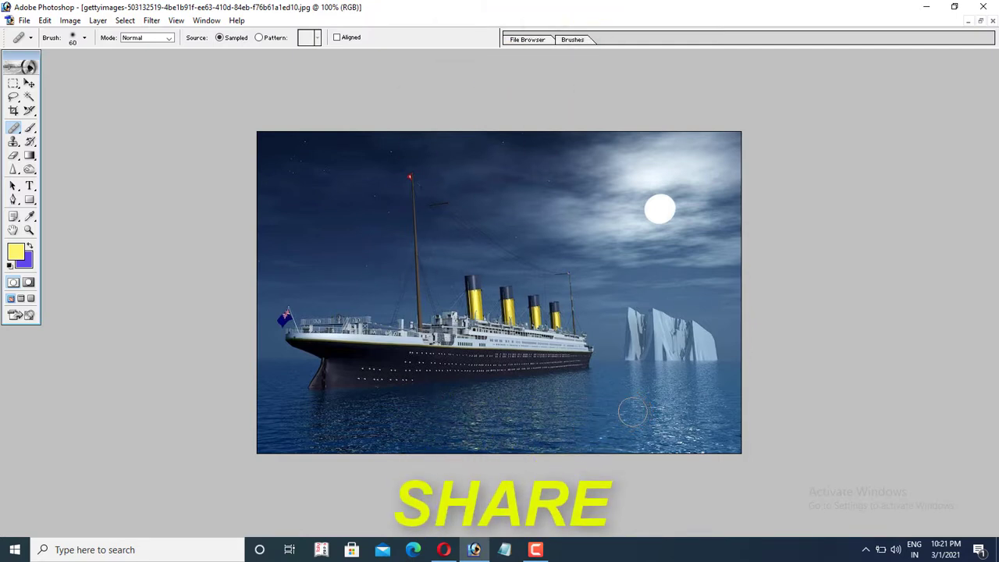
With the brush size at 70, paint copies of the flag on the water below the iceberg and the hull and in the sky above the moon.
{"action": "key", "text": "bracketright"}
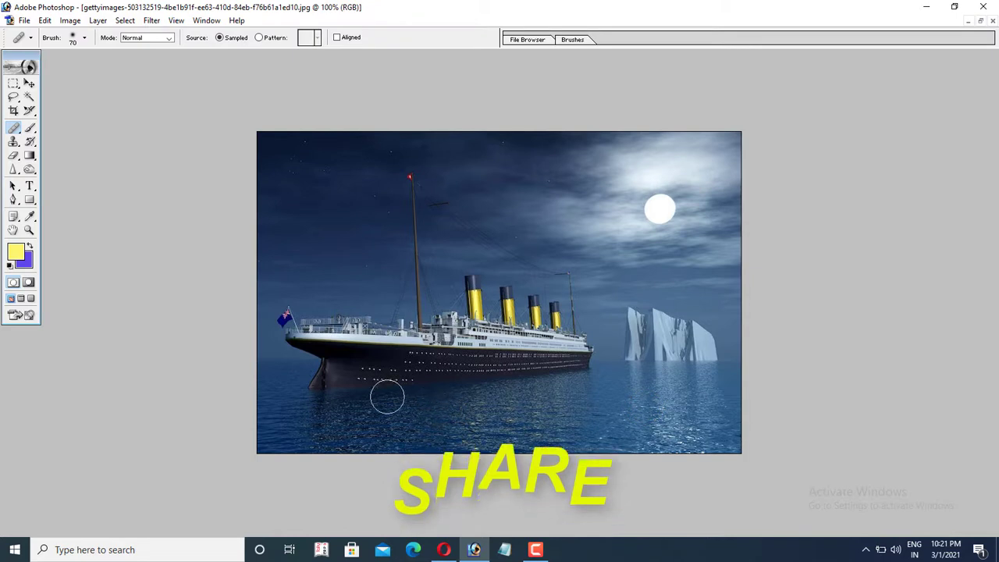
{"action": "left_click", "coordinate": [629, 399]}
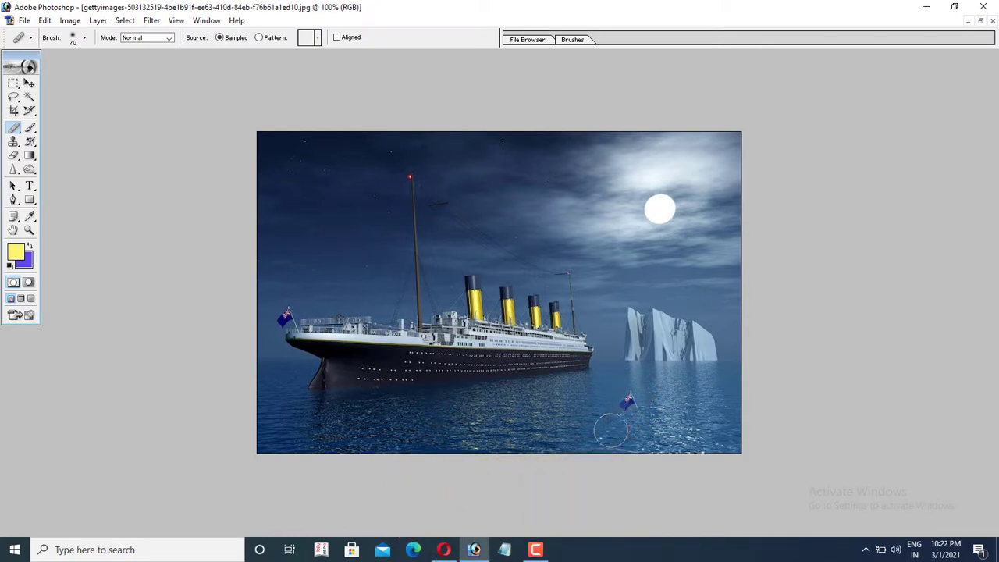
{"action": "left_click", "coordinate": [378, 405]}
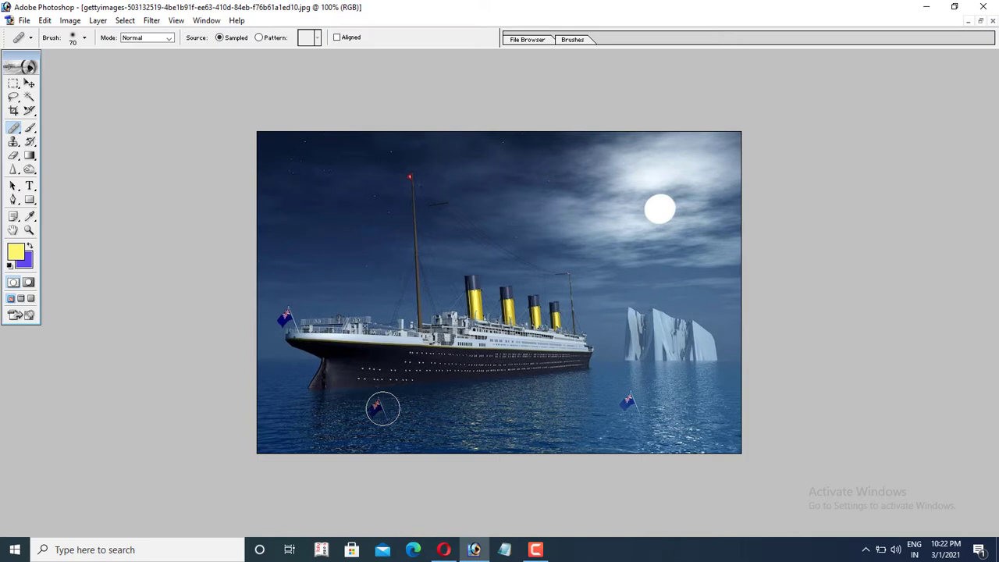
{"action": "left_click", "coordinate": [665, 166]}
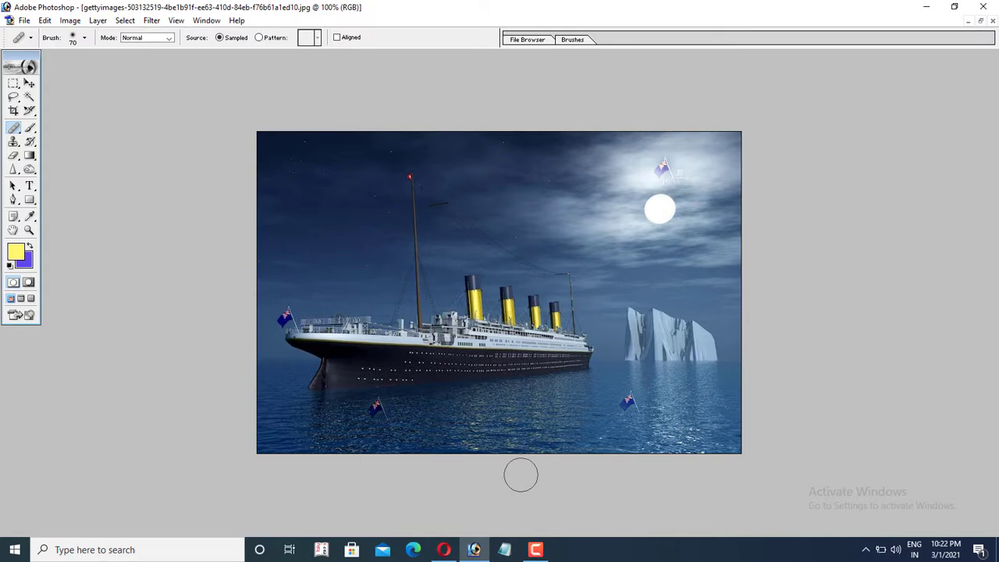
Change the Healing Brush source to Pattern and choose the blue bubble-like pattern.
{"action": "left_click", "coordinate": [259, 39]}
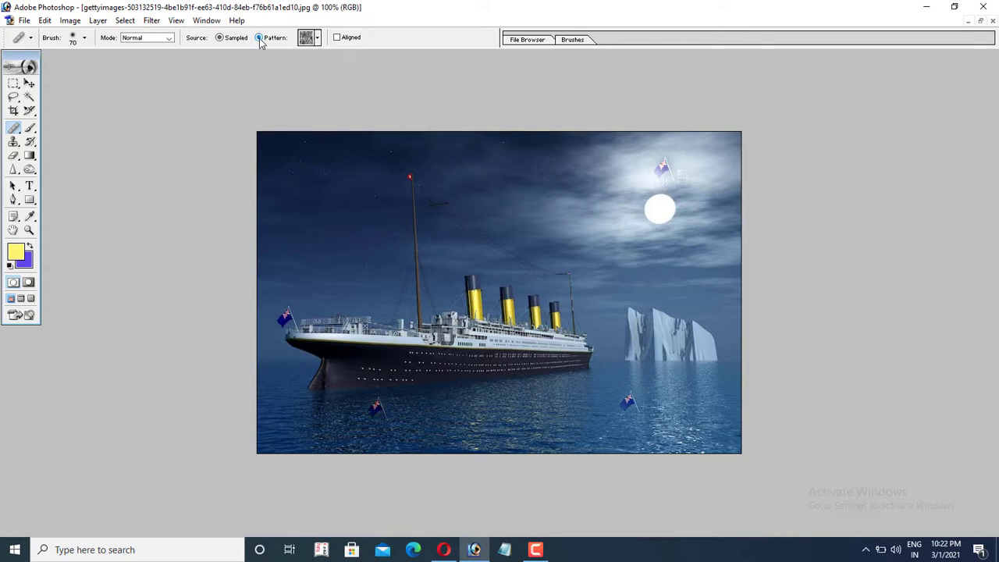
{"action": "left_click", "coordinate": [318, 39]}
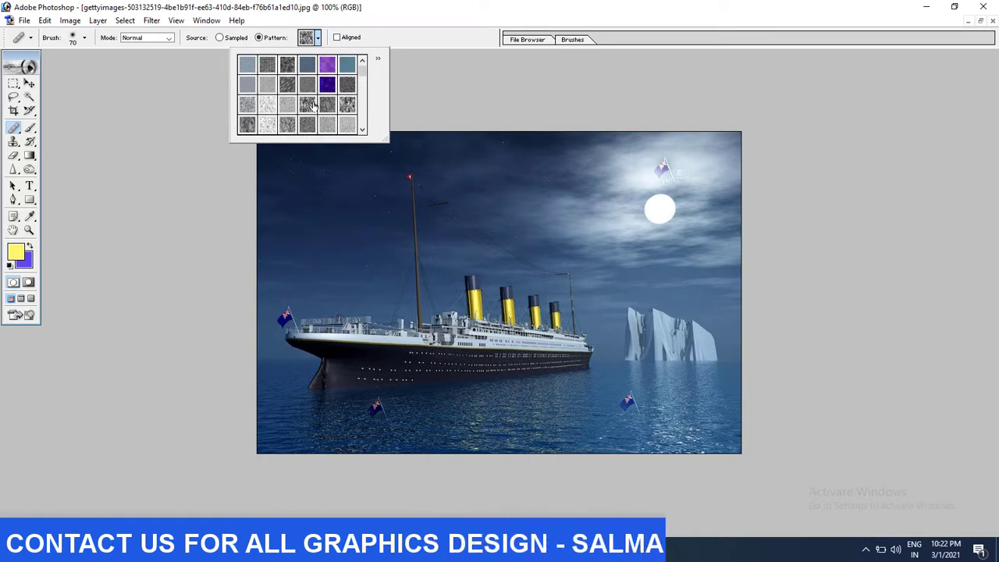
{"action": "scroll", "coordinate": [312, 105], "scroll_direction": "down", "scroll_amount": 3}
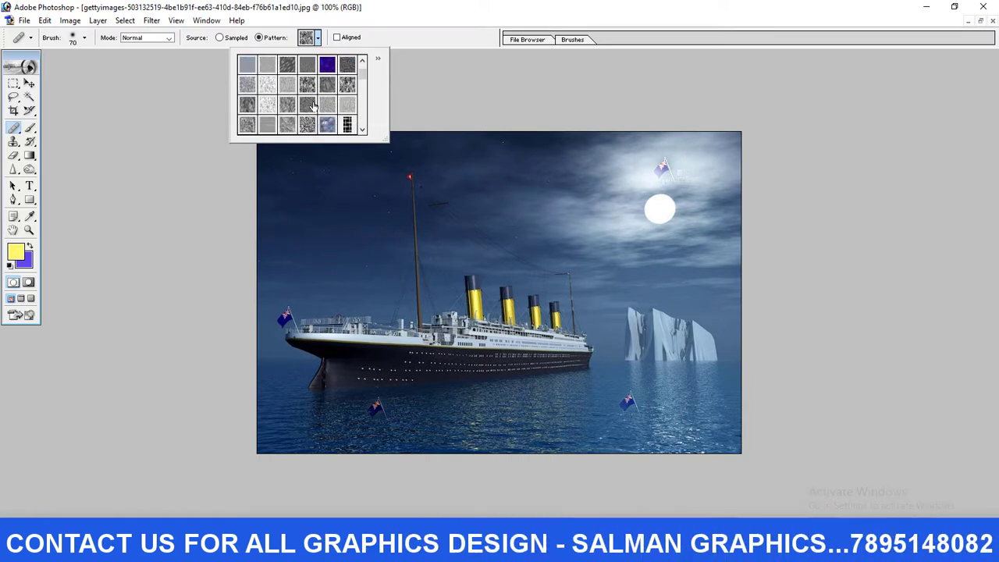
{"action": "scroll", "coordinate": [313, 106], "scroll_direction": "down", "scroll_amount": 1}
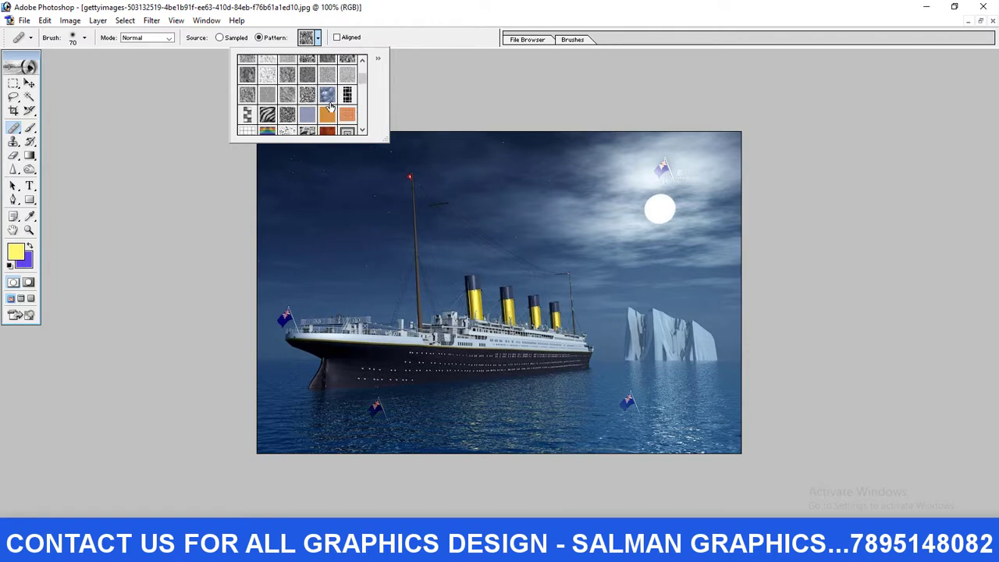
{"action": "left_click", "coordinate": [327, 95]}
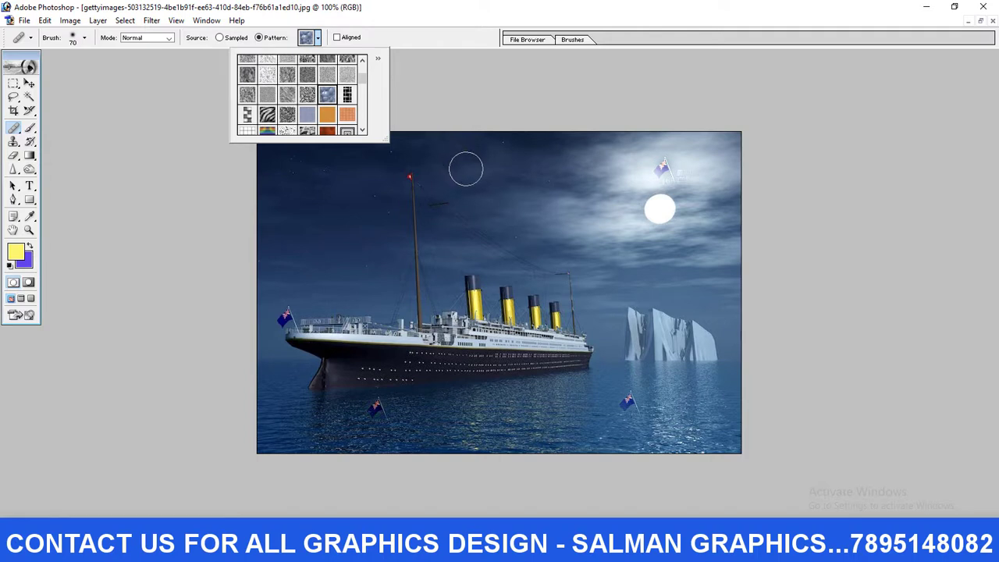
Paint the pattern with the Healing Brush at several spots in the night sky and on the water below the iceberg.
{"action": "left_click", "coordinate": [591, 236]}
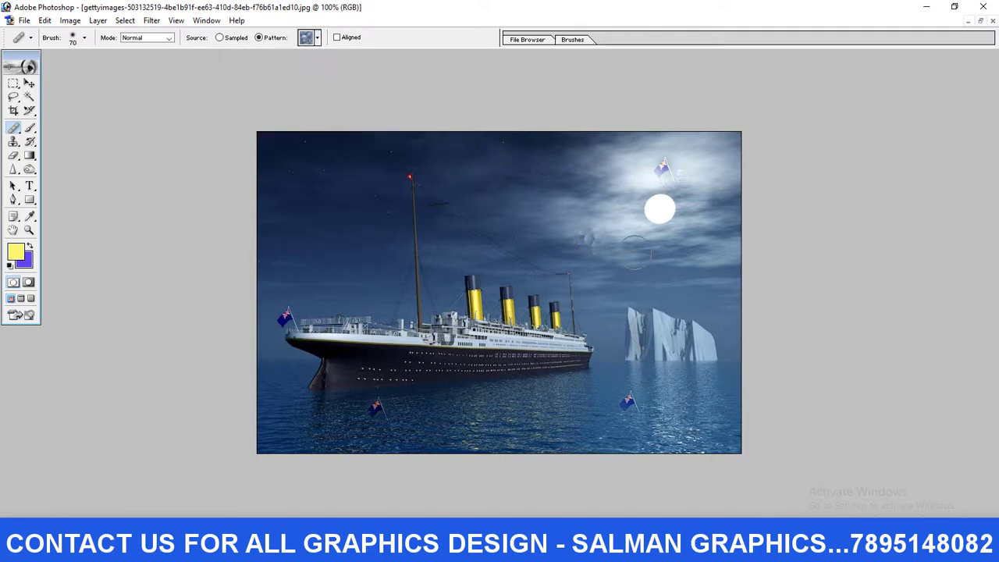
{"action": "left_click", "coordinate": [678, 380]}
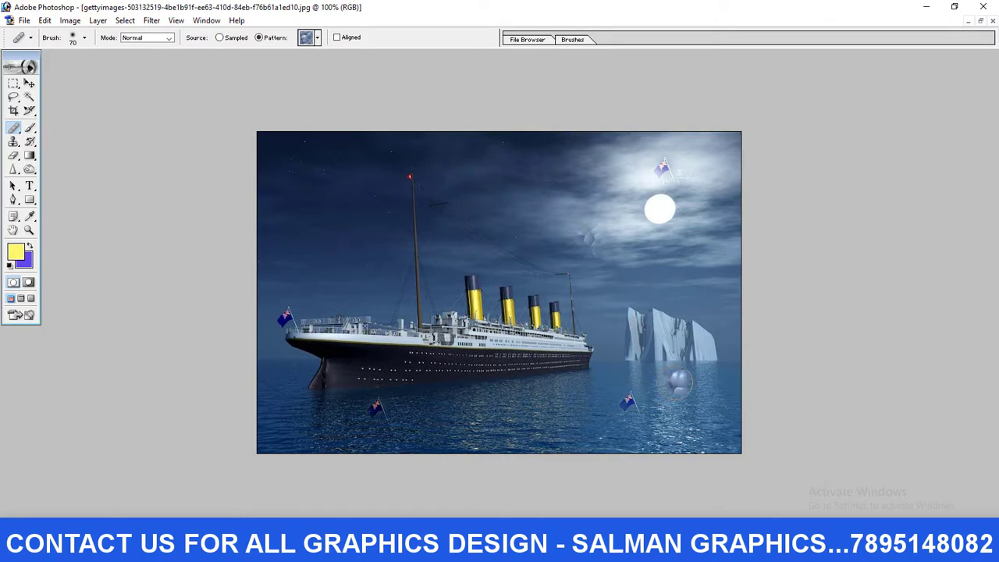
{"action": "left_click", "coordinate": [601, 277]}
{"action": "left_click", "coordinate": [293, 200]}
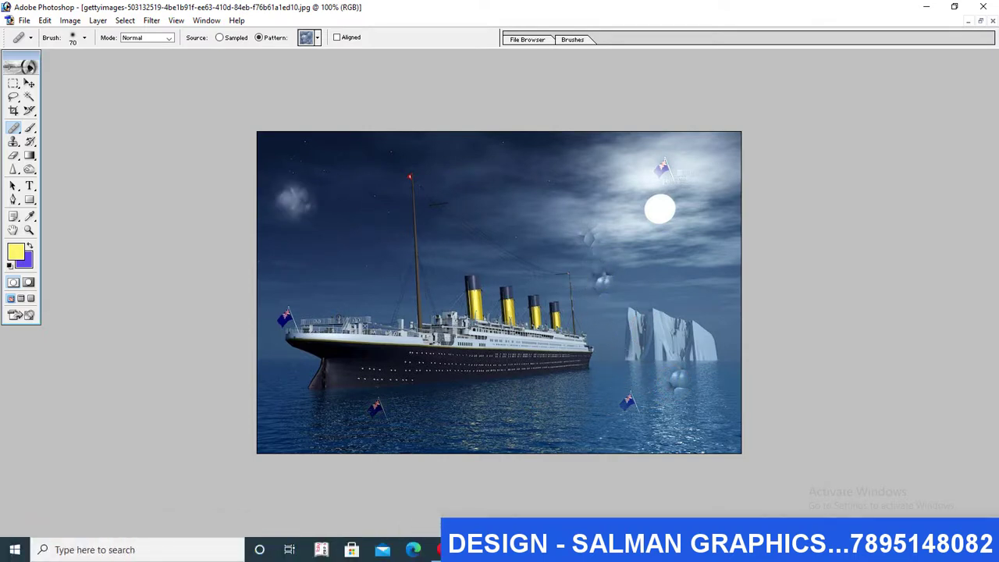
{"action": "left_click", "coordinate": [359, 179]}
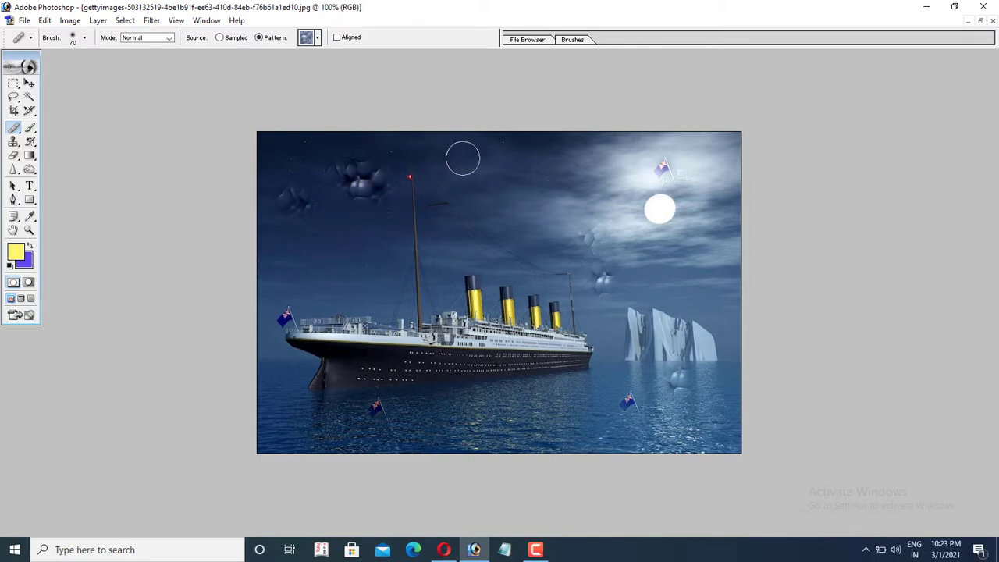
{"action": "left_click_drag", "start_coordinate": [463, 159], "coordinate": [570, 257]}
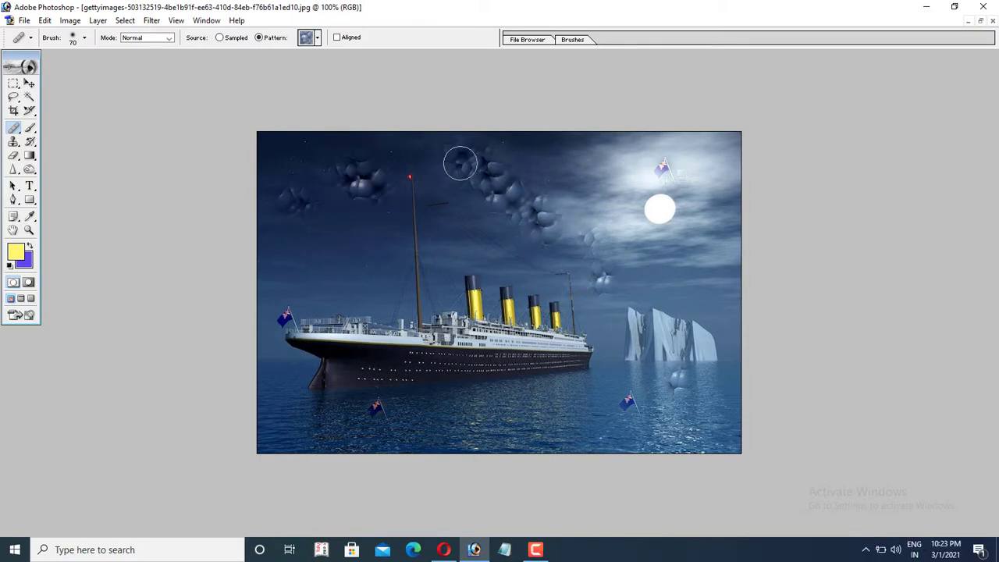
{"action": "left_click_drag", "start_coordinate": [461, 163], "coordinate": [519, 227]}
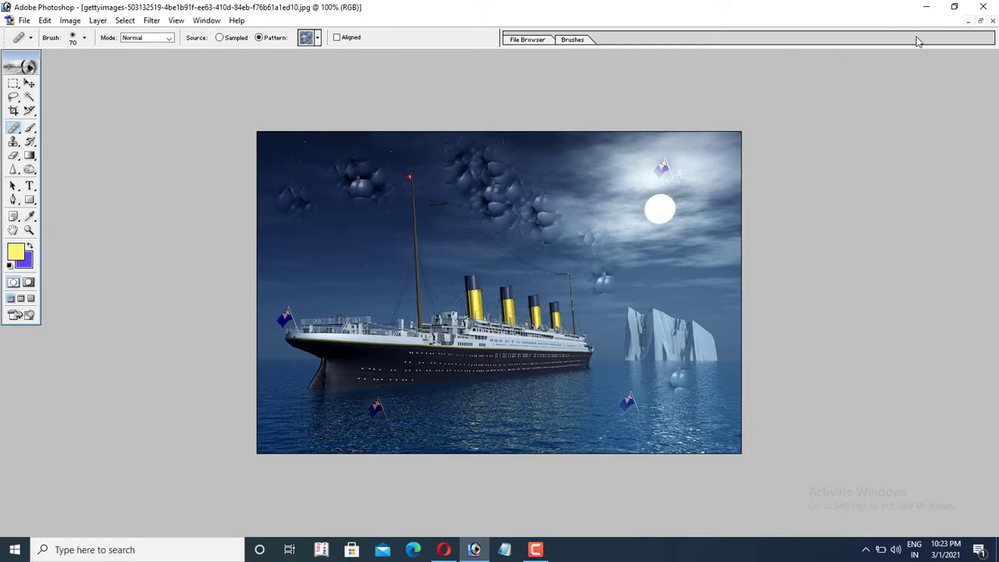
Restore the ship image window to its smaller size and maximize the dark-spots image.
{"action": "left_click", "coordinate": [981, 22]}
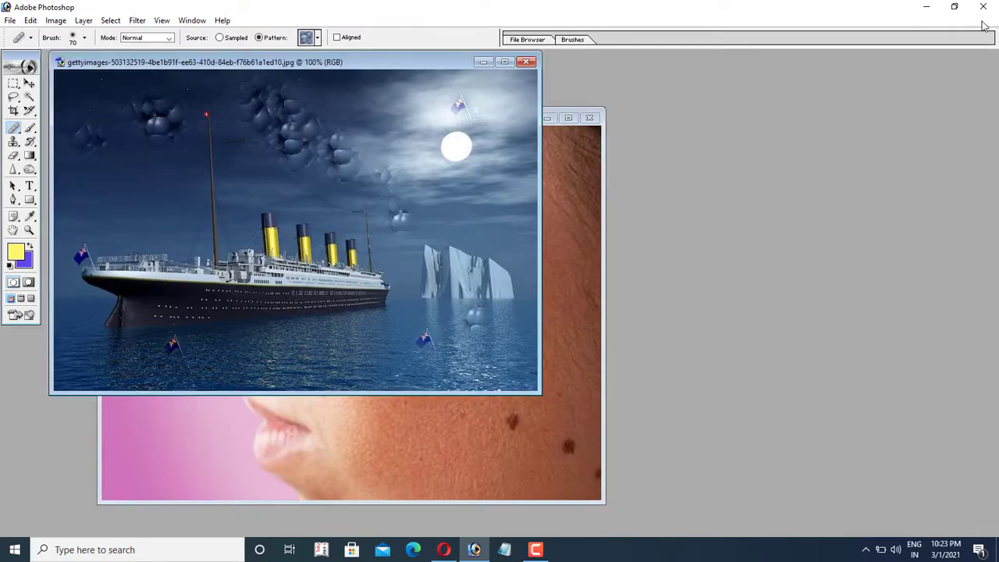
{"action": "left_click", "coordinate": [584, 147]}
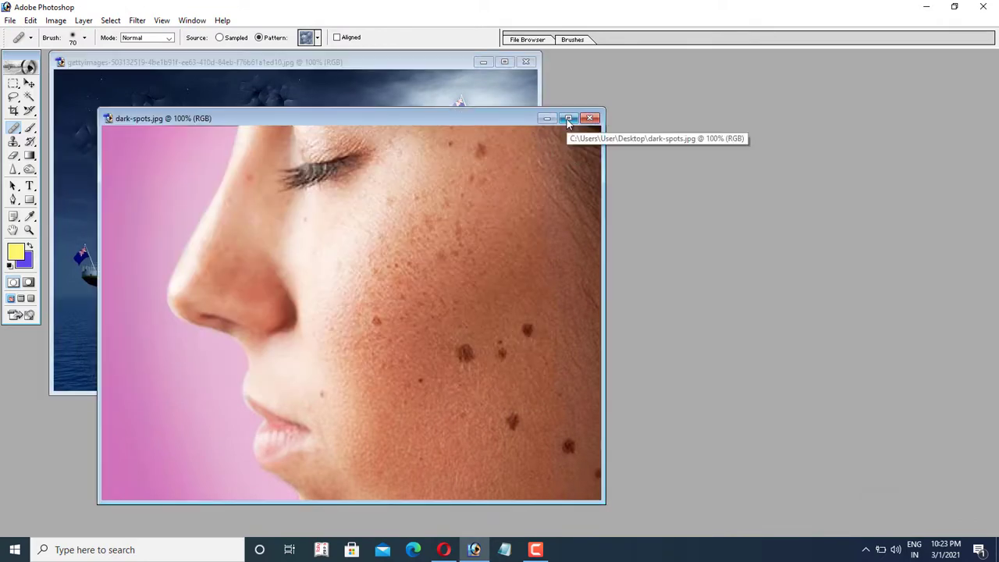
{"action": "left_click", "coordinate": [567, 118]}
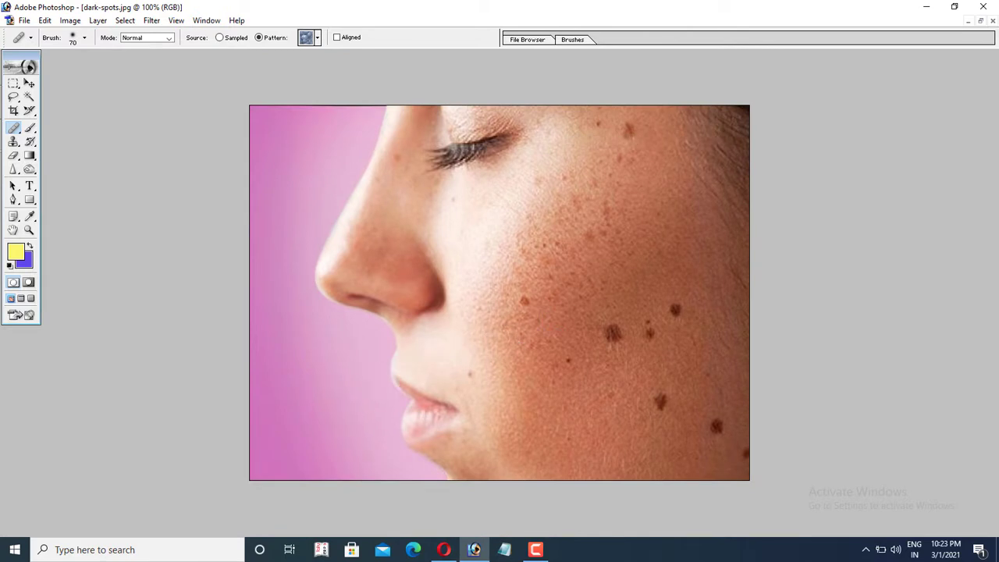
Using the Patch Tool in Source mode, replace the largest dark cheek spot and the one to its upper right with clear skin.
{"action": "left_click", "coordinate": [12, 130]}
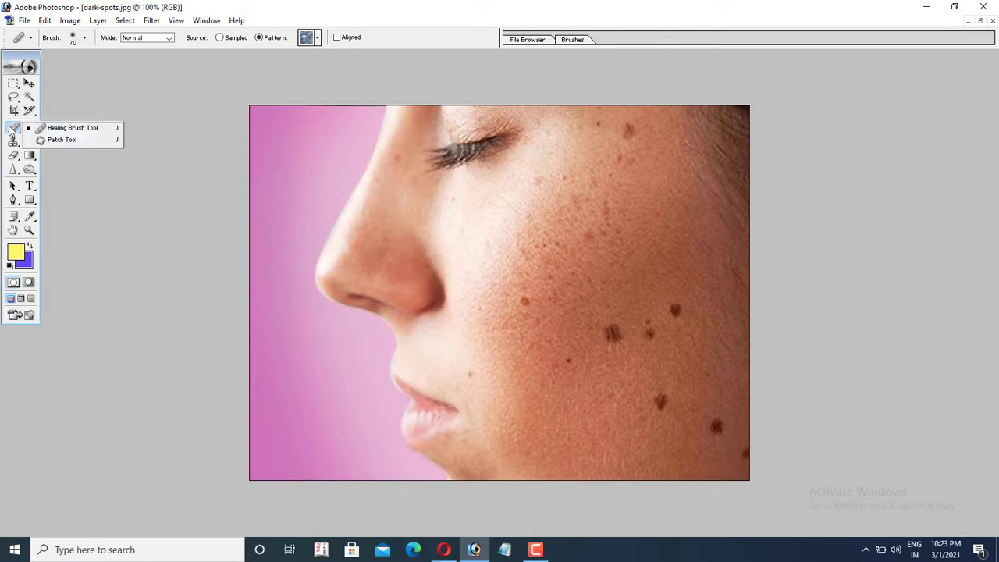
{"action": "left_click", "coordinate": [63, 139]}
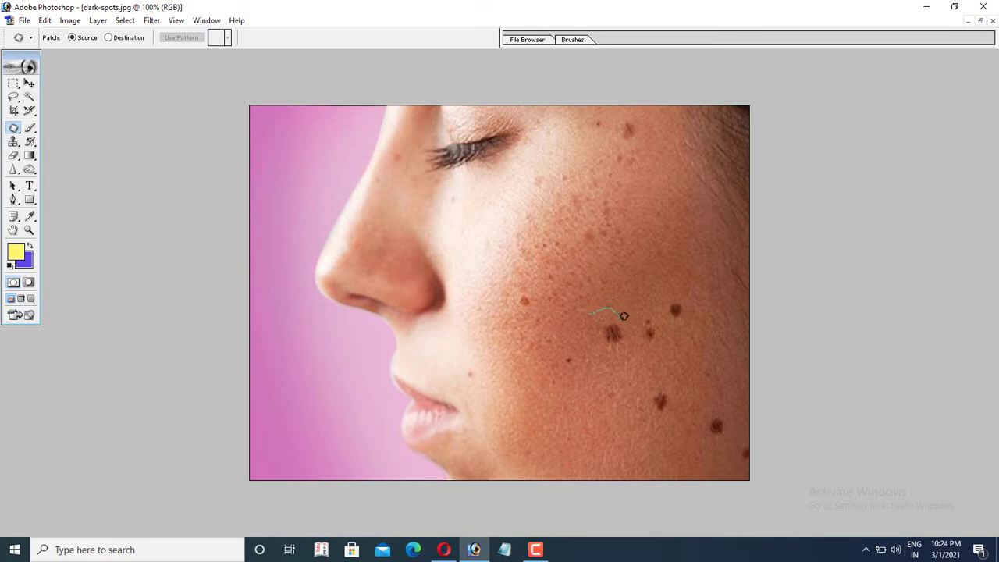
{"action": "mouse_move", "coordinate": [622, 349]}
{"action": "left_mouse_down"}
{"action": "mouse_move", "coordinate": [600, 358]}
{"action": "mouse_move", "coordinate": [585, 338]}
{"action": "mouse_move", "coordinate": [589, 309]}
{"action": "mouse_move", "coordinate": [607, 326]}
{"action": "mouse_move", "coordinate": [621, 227]}
{"action": "mouse_move", "coordinate": [649, 239]}
{"action": "left_mouse_up"}
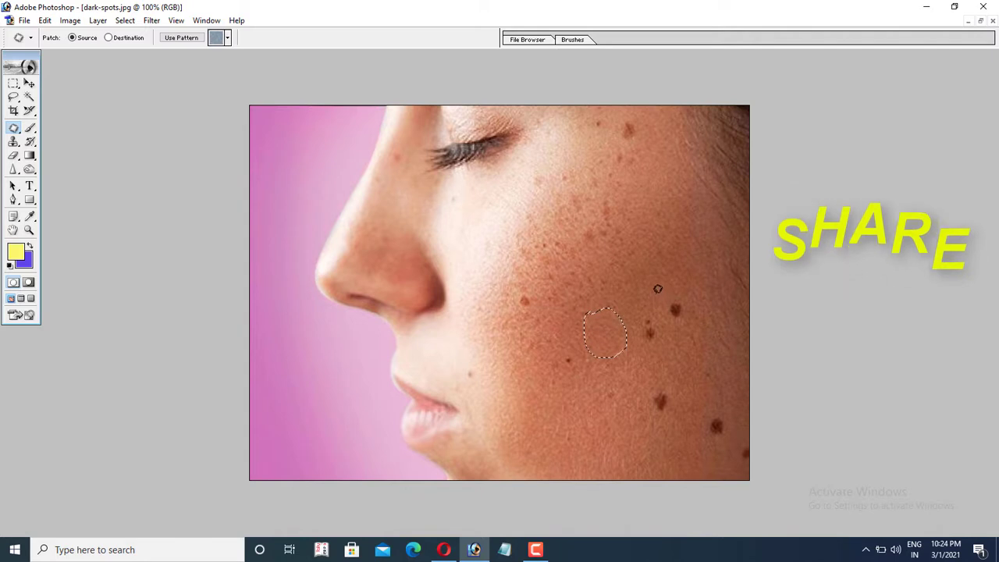
{"action": "mouse_move", "coordinate": [656, 291]}
{"action": "left_mouse_down"}
{"action": "mouse_move", "coordinate": [689, 284]}
{"action": "mouse_move", "coordinate": [701, 317]}
{"action": "mouse_move", "coordinate": [694, 328]}
{"action": "mouse_move", "coordinate": [675, 326]}
{"action": "mouse_move", "coordinate": [663, 307]}
{"action": "mouse_move", "coordinate": [660, 283]}
{"action": "mouse_move", "coordinate": [669, 252]}
{"action": "left_mouse_up"}
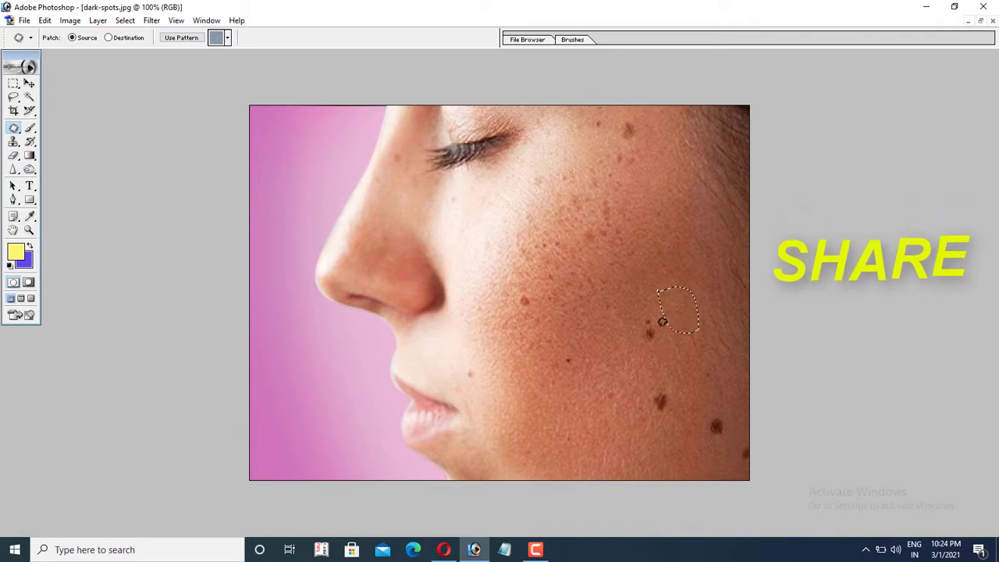
In Source mode, patch the paired dark spots on the outer cheek and the large spots below them with clear skin.
{"action": "mouse_move", "coordinate": [636, 316]}
{"action": "left_mouse_down"}
{"action": "mouse_move", "coordinate": [664, 324]}
{"action": "mouse_move", "coordinate": [661, 345]}
{"action": "mouse_move", "coordinate": [632, 342]}
{"action": "mouse_move", "coordinate": [639, 312]}
{"action": "mouse_move", "coordinate": [646, 332]}
{"action": "mouse_move", "coordinate": [647, 280]}
{"action": "left_mouse_up"}
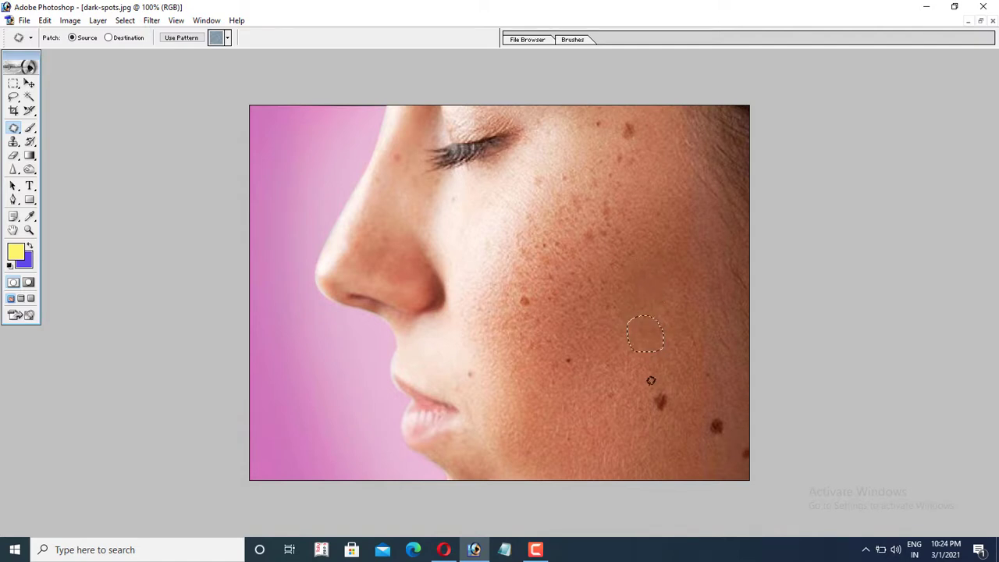
{"action": "left_click_drag", "start_coordinate": [644, 383], "coordinate": [658, 377]}
{"action": "mouse_move", "coordinate": [668, 414]}
{"action": "left_mouse_down"}
{"action": "mouse_move", "coordinate": [641, 384]}
{"action": "mouse_move", "coordinate": [652, 396]}
{"action": "mouse_move", "coordinate": [649, 322]}
{"action": "left_mouse_up"}
{"action": "mouse_move", "coordinate": [704, 412]}
{"action": "left_mouse_down"}
{"action": "mouse_move", "coordinate": [731, 411]}
{"action": "mouse_move", "coordinate": [732, 428]}
{"action": "mouse_move", "coordinate": [699, 445]}
{"action": "mouse_move", "coordinate": [712, 412]}
{"action": "mouse_move", "coordinate": [682, 373]}
{"action": "left_mouse_up"}
Switch the Patch Tool to Destination and cover the paired cheek spots and the large spot near the jaw with clear skin patches.
{"action": "left_click", "coordinate": [109, 37]}
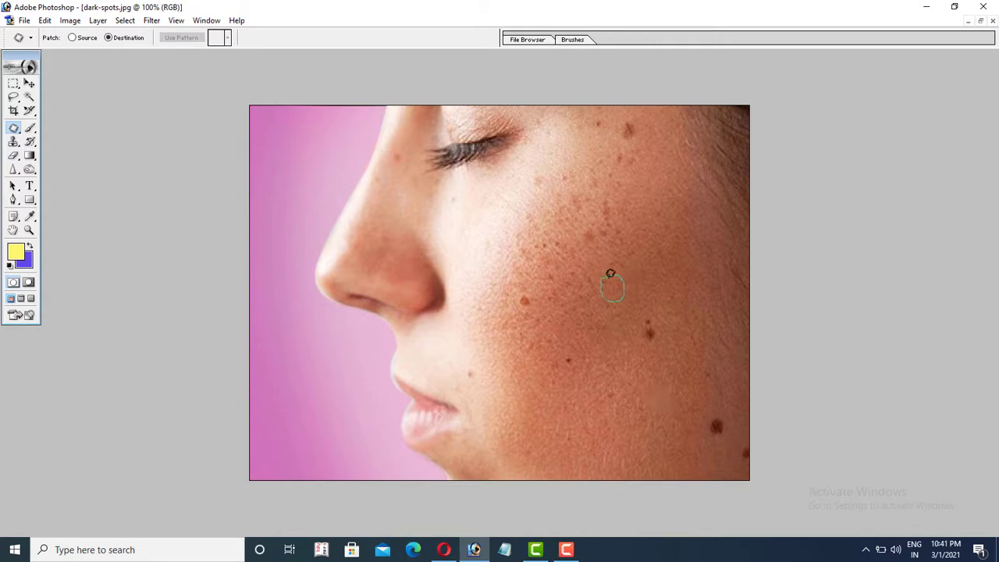
{"action": "left_click_drag", "start_coordinate": [611, 274], "coordinate": [651, 335]}
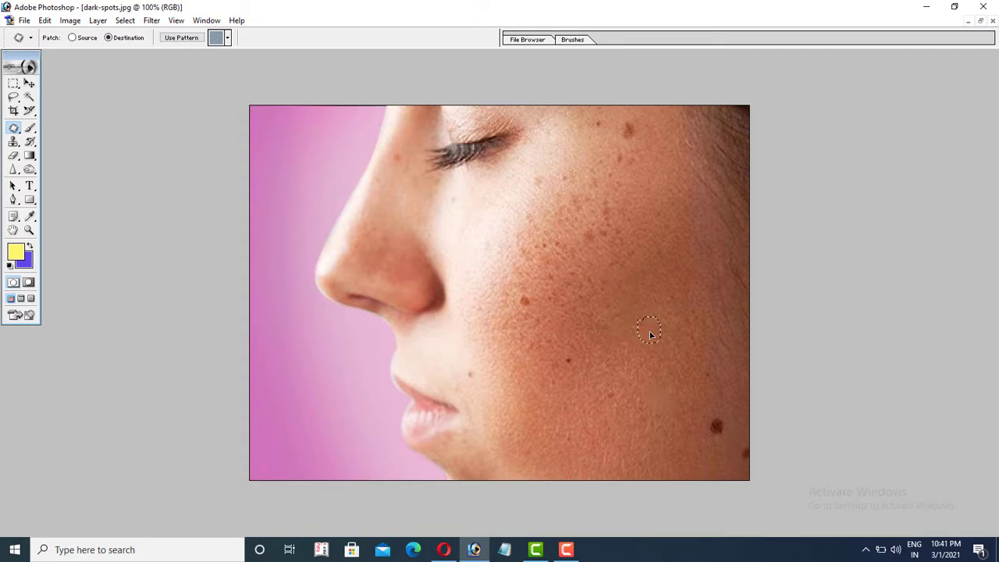
{"action": "left_click", "coordinate": [669, 323]}
{"action": "mouse_move", "coordinate": [635, 388]}
{"action": "left_mouse_down"}
{"action": "mouse_move", "coordinate": [603, 375]}
{"action": "mouse_move", "coordinate": [620, 358]}
{"action": "mouse_move", "coordinate": [659, 388]}
{"action": "mouse_move", "coordinate": [707, 388]}
{"action": "mouse_move", "coordinate": [719, 421]}
{"action": "left_mouse_up"}
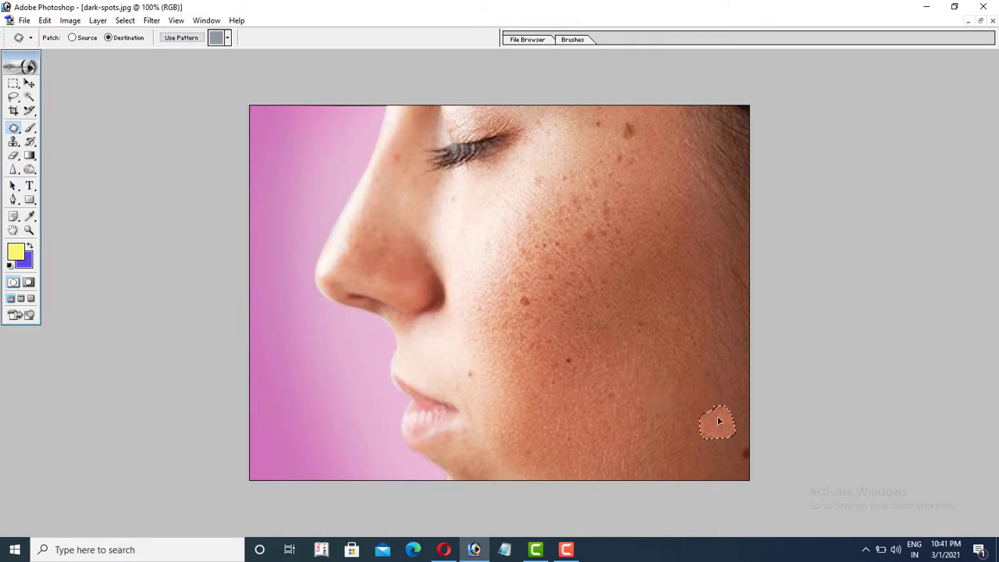
{"action": "left_click", "coordinate": [661, 374]}
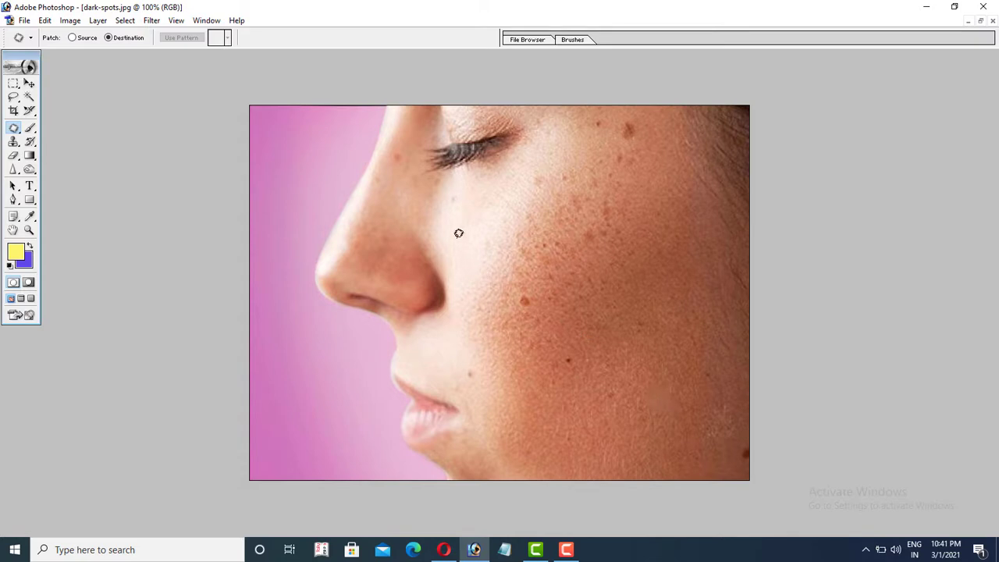
Cover the brown mid-cheek spot with light skin from beside the nose, blend it with skin from just below, and deselect.
{"action": "mouse_move", "coordinate": [449, 225]}
{"action": "left_mouse_down"}
{"action": "mouse_move", "coordinate": [496, 236]}
{"action": "mouse_move", "coordinate": [486, 266]}
{"action": "mouse_move", "coordinate": [462, 246]}
{"action": "left_mouse_up"}
{"action": "mouse_move", "coordinate": [456, 227]}
{"action": "left_mouse_down"}
{"action": "mouse_move", "coordinate": [534, 271]}
{"action": "mouse_move", "coordinate": [546, 308]}
{"action": "mouse_move", "coordinate": [523, 304]}
{"action": "left_mouse_up"}
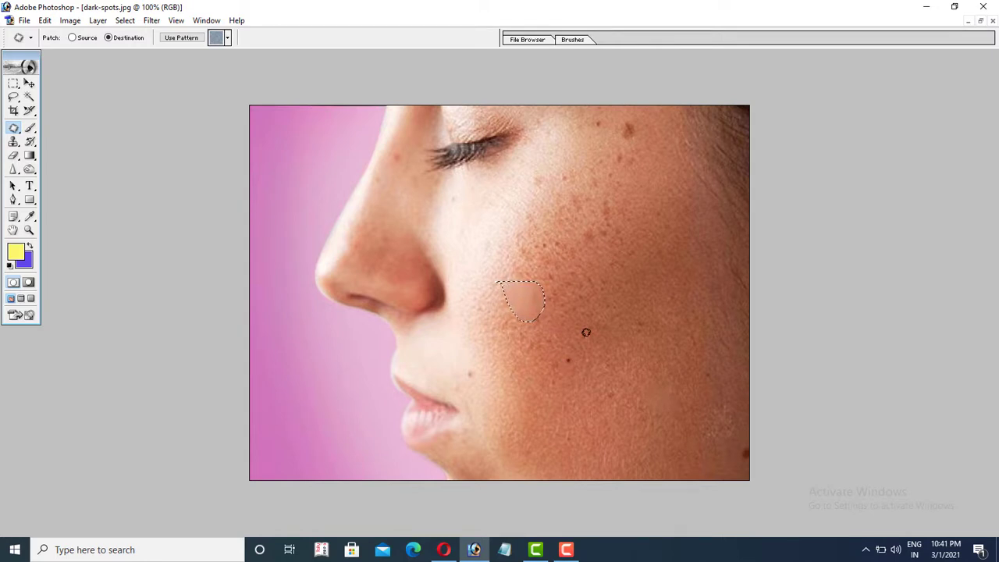
{"action": "key", "text": "ctrl+d"}
{"action": "mouse_move", "coordinate": [486, 348]}
{"action": "left_mouse_down"}
{"action": "mouse_move", "coordinate": [499, 348]}
{"action": "mouse_move", "coordinate": [507, 373]}
{"action": "mouse_move", "coordinate": [478, 359]}
{"action": "mouse_move", "coordinate": [511, 320]}
{"action": "mouse_move", "coordinate": [511, 298]}
{"action": "left_mouse_up"}
{"action": "key", "text": "ctrl+d"}
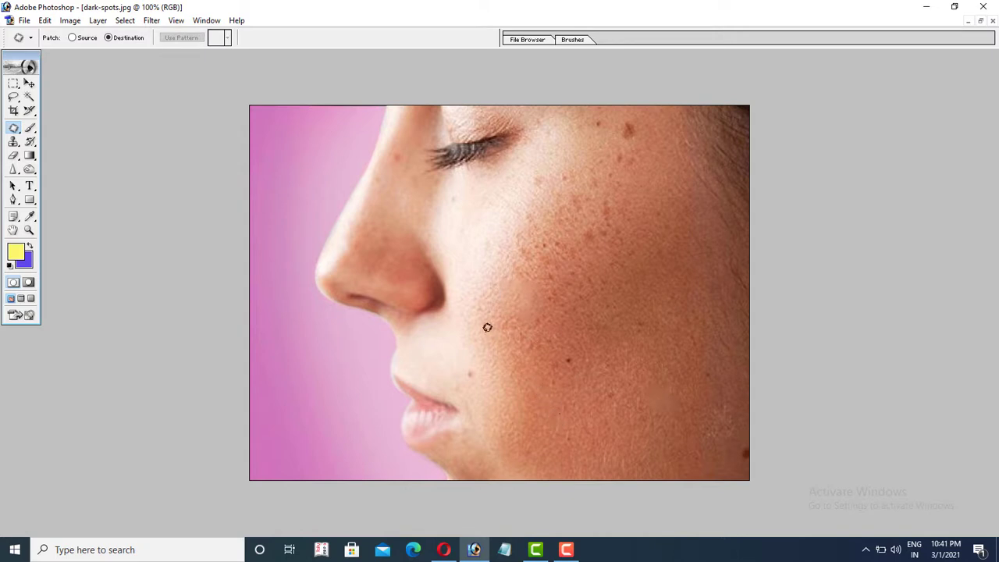